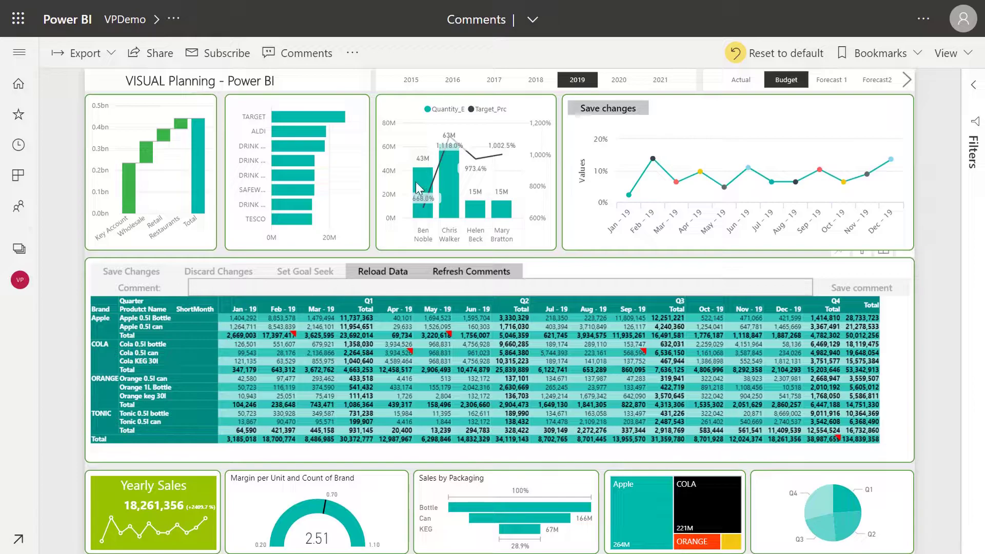
pyautogui.click(418, 187)
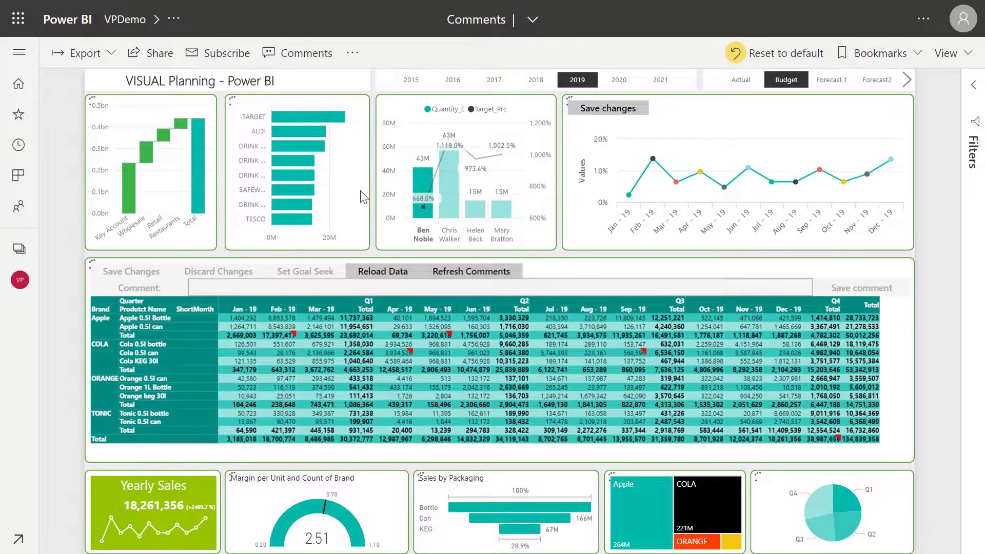
pyautogui.click(331, 199)
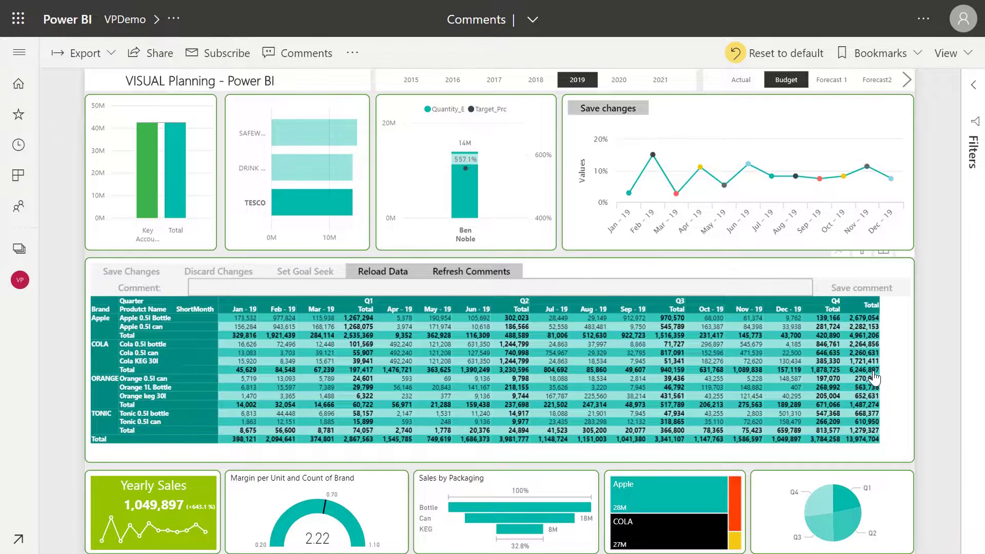
# Change the COLA yearly total to 8,000,000 and save the edit to the dataset
pyautogui.click(873, 373)
pyautogui.write('8000000')
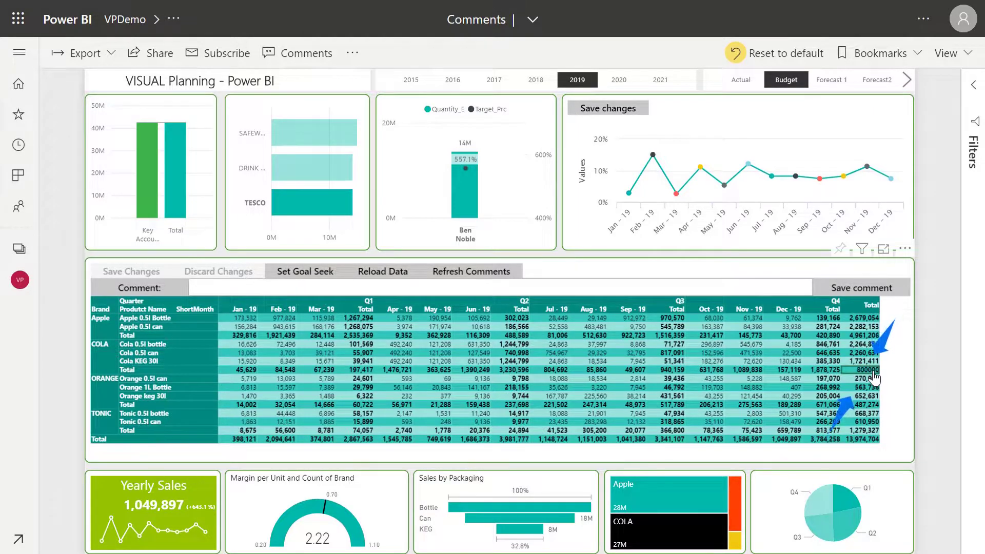
pyautogui.press('Return')
pyautogui.click(150, 272)
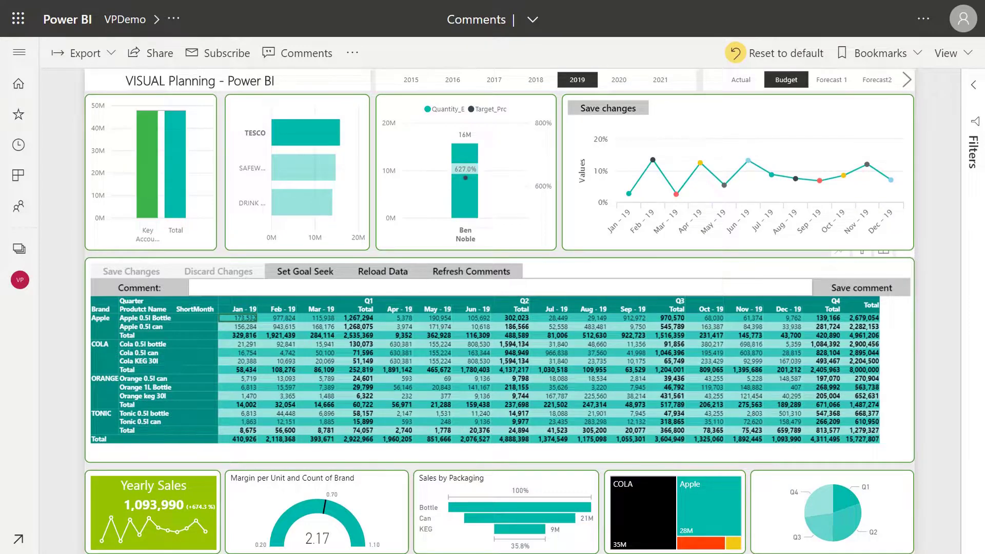
# Attach the comment 'Higher sales due to growing customer base' to the 8,000,000 COLA cell
pyautogui.click(867, 369)
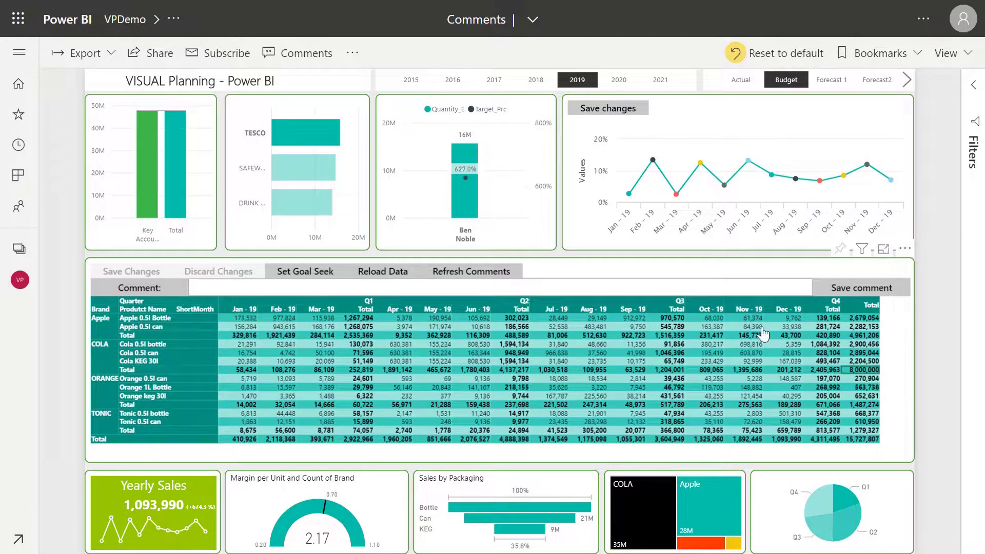
pyautogui.click(669, 290)
pyautogui.write('Higher sales due to growing cu')
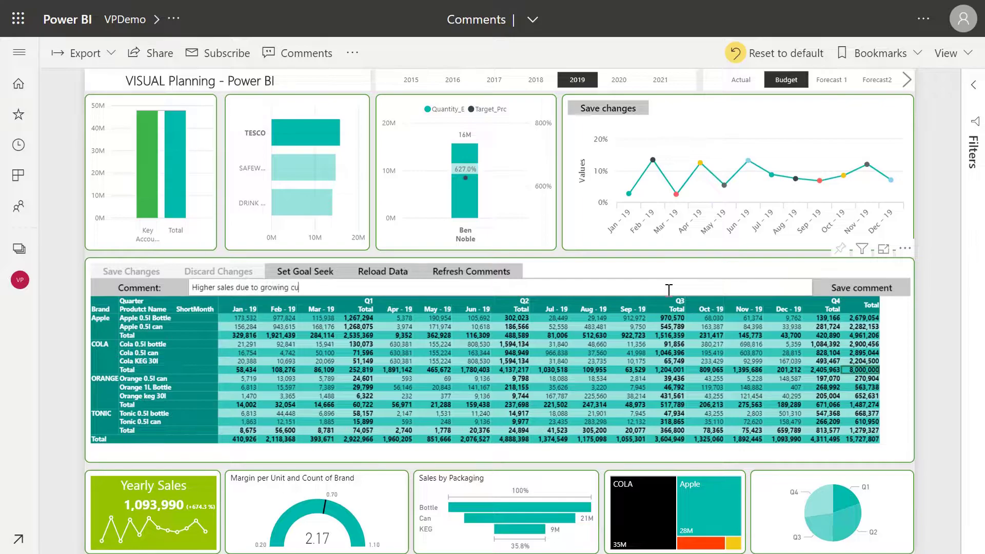
pyautogui.write('stomer base')
pyautogui.click(825, 288)
pyautogui.click(856, 376)
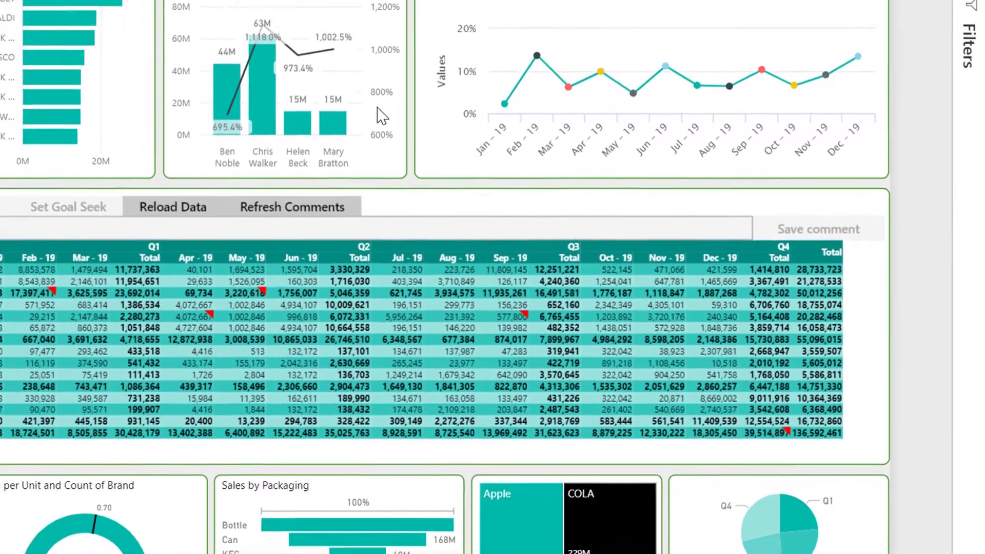
pyautogui.click(226, 102)
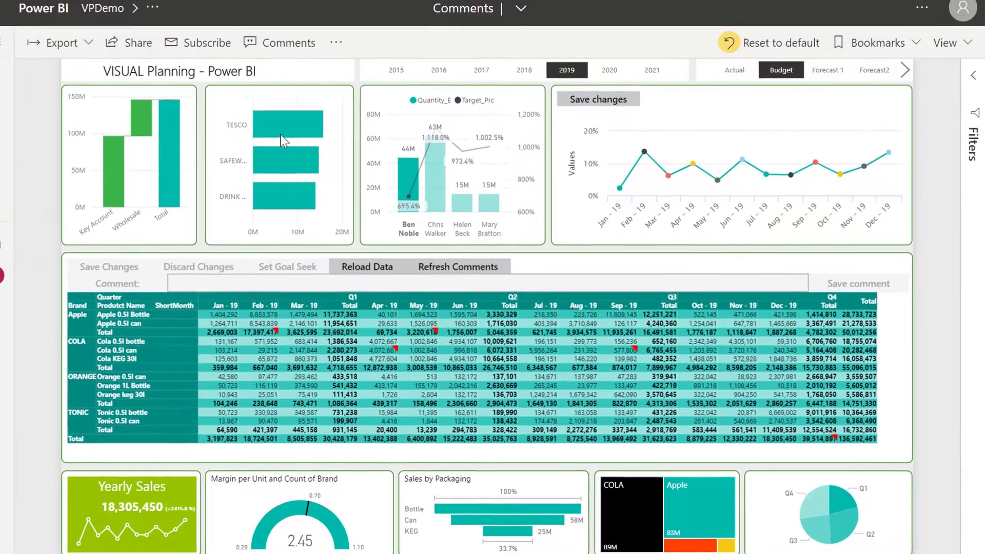
pyautogui.click(280, 135)
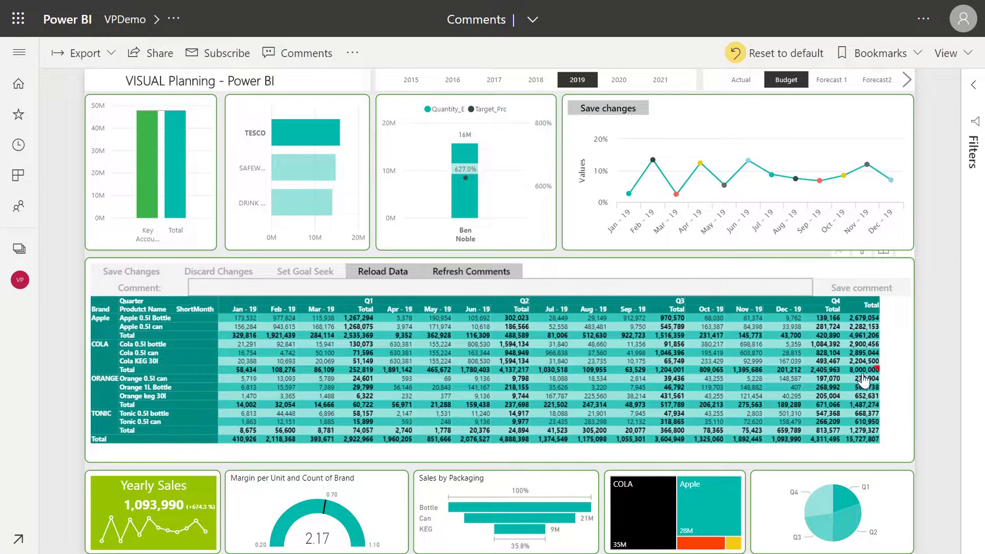
pyautogui.click(863, 379)
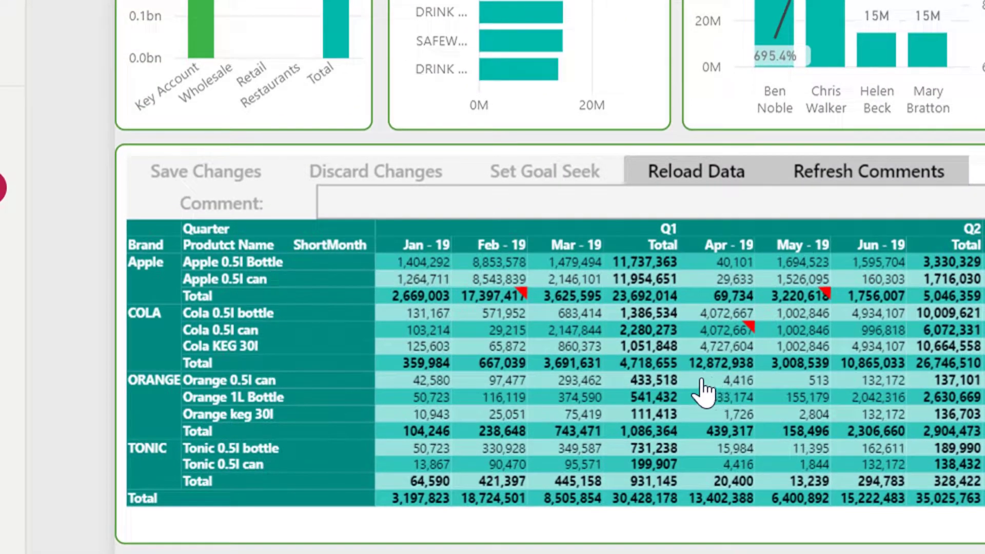
# Increase the COLA Q1 total by 10% using inc10% and save the change
pyautogui.click(671, 365)
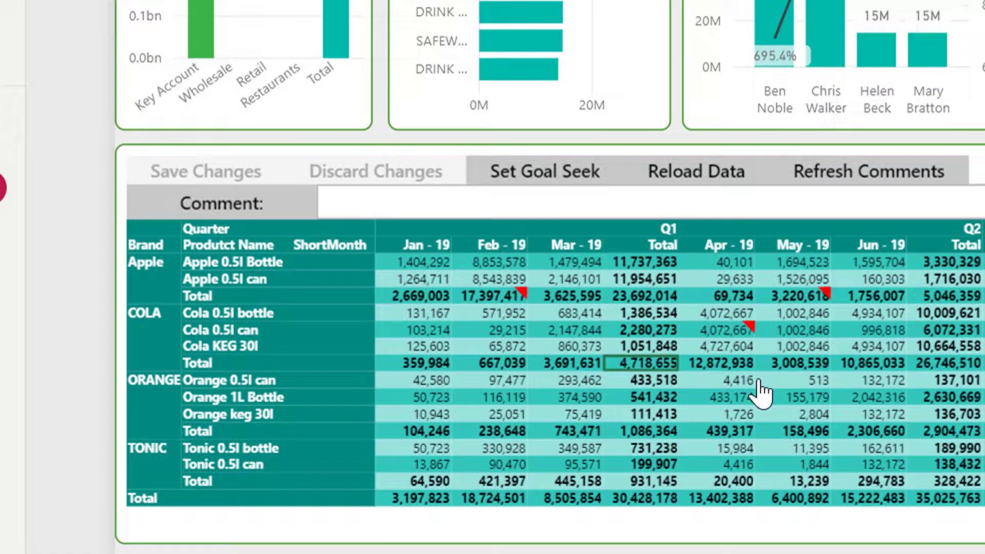
pyautogui.write('inc10%')
pyautogui.press('Tab')
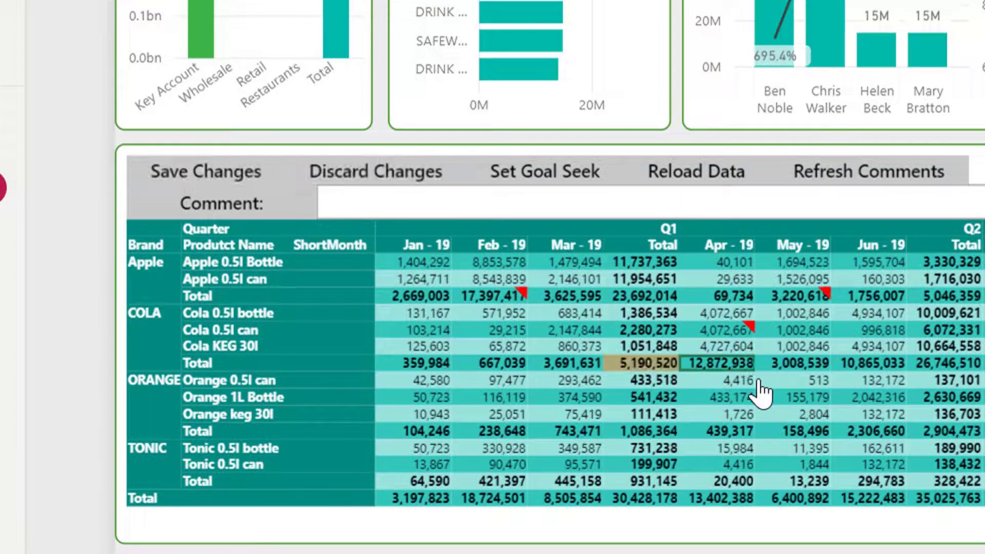
pyautogui.click(264, 181)
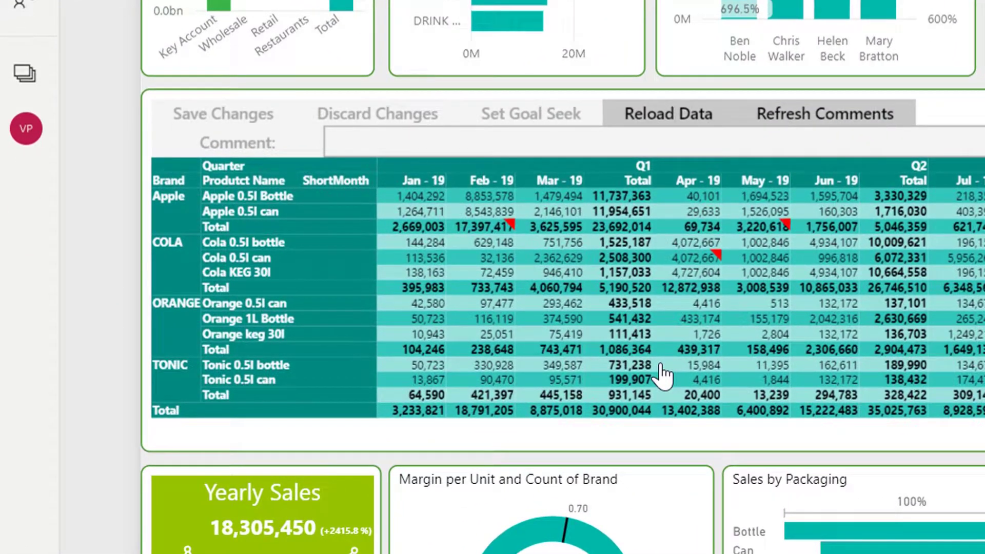
# Goal-seek the Q1 grand total to 24,720,035 via the ORANGE, COLA and Apple totals, then save
pyautogui.click(626, 351)
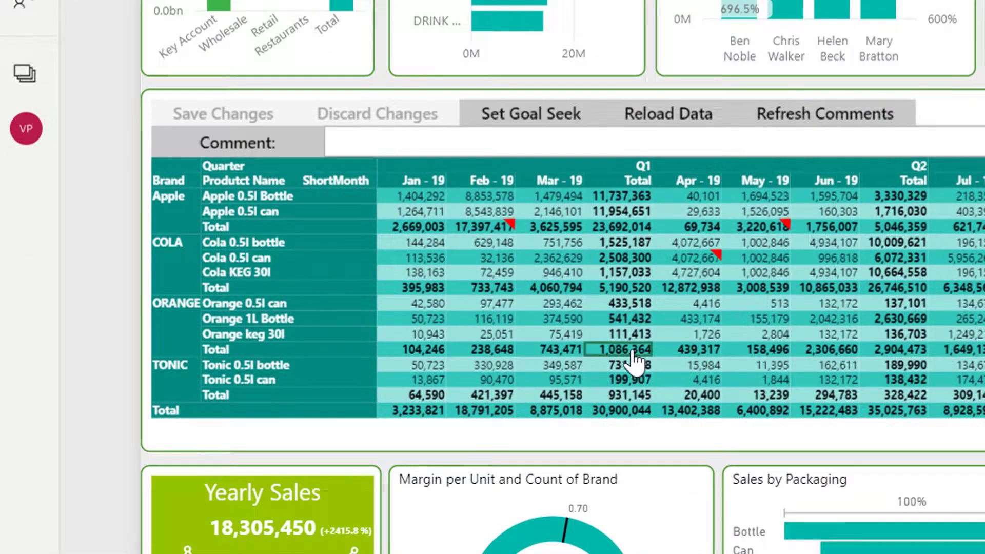
pyautogui.keyDown('ctrl'); pyautogui.click(626, 288); pyautogui.keyUp('ctrl')
pyautogui.keyDown('ctrl'); pyautogui.click(623, 226); pyautogui.keyUp('ctrl')
pyautogui.click(554, 116)
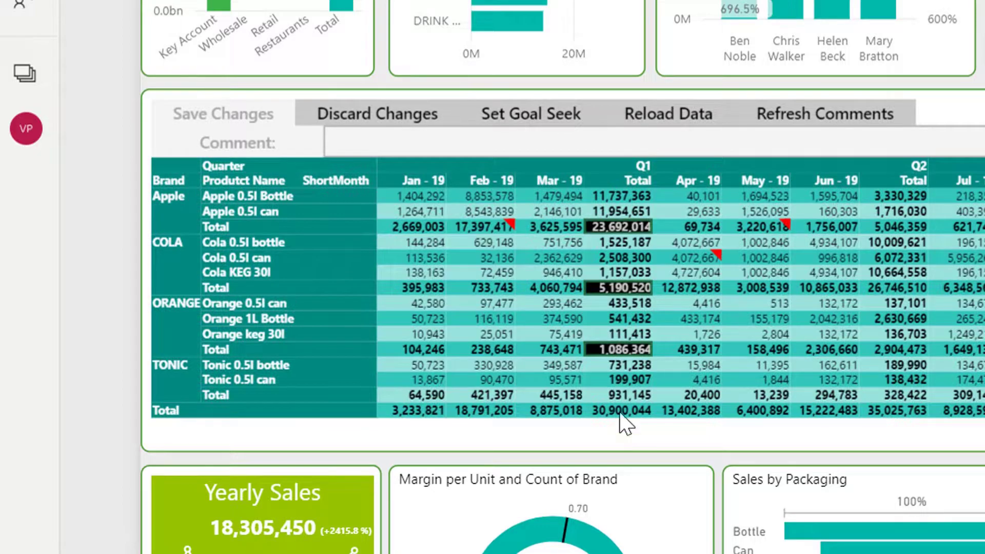
pyautogui.click(621, 410)
pyautogui.write('24720035')
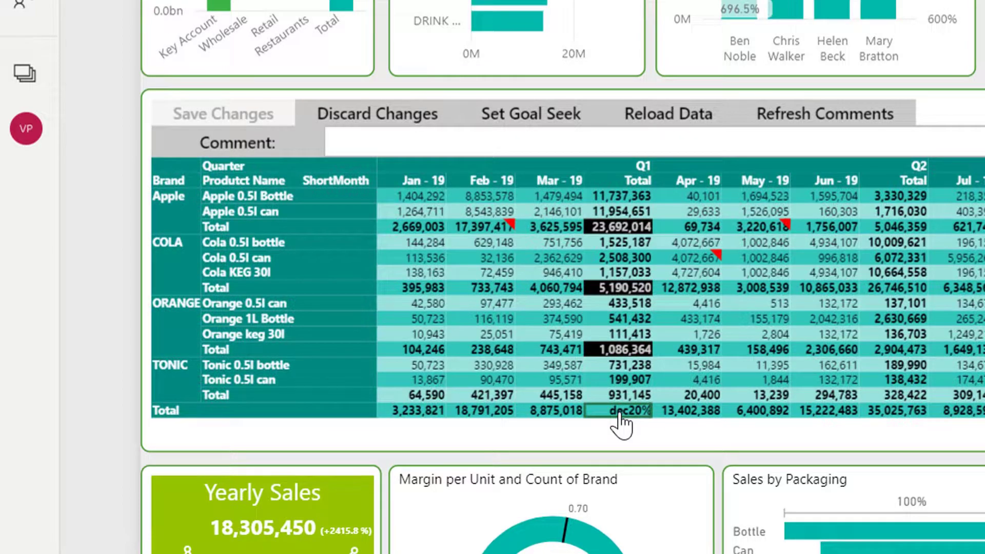
pyautogui.press('Tab')
pyautogui.click(271, 122)
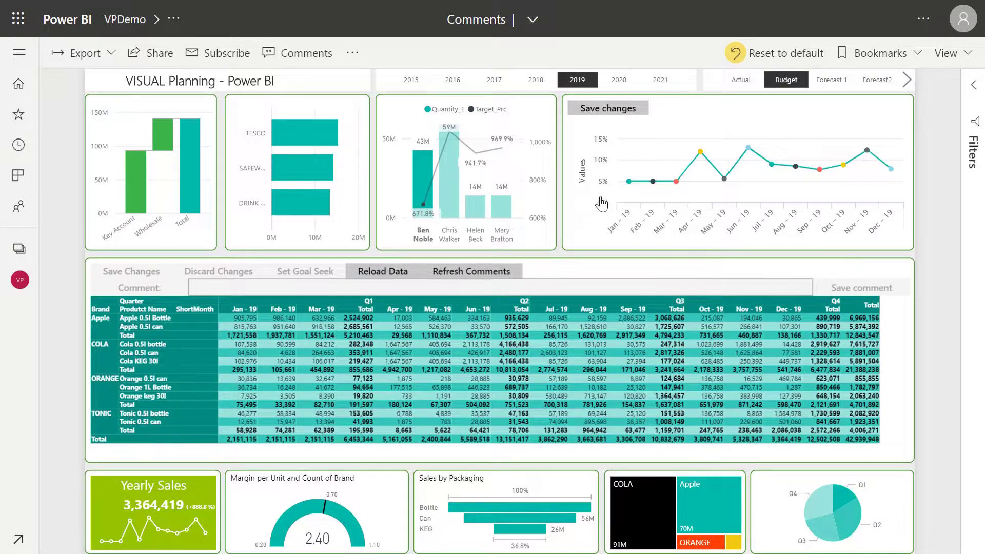
# Drag the Jan-19 and Feb-19 line chart points up to about 10%
pyautogui.moveTo(629, 181); pyautogui.dragTo(630, 161)
pyautogui.moveTo(652, 181); pyautogui.dragTo(682, 184)
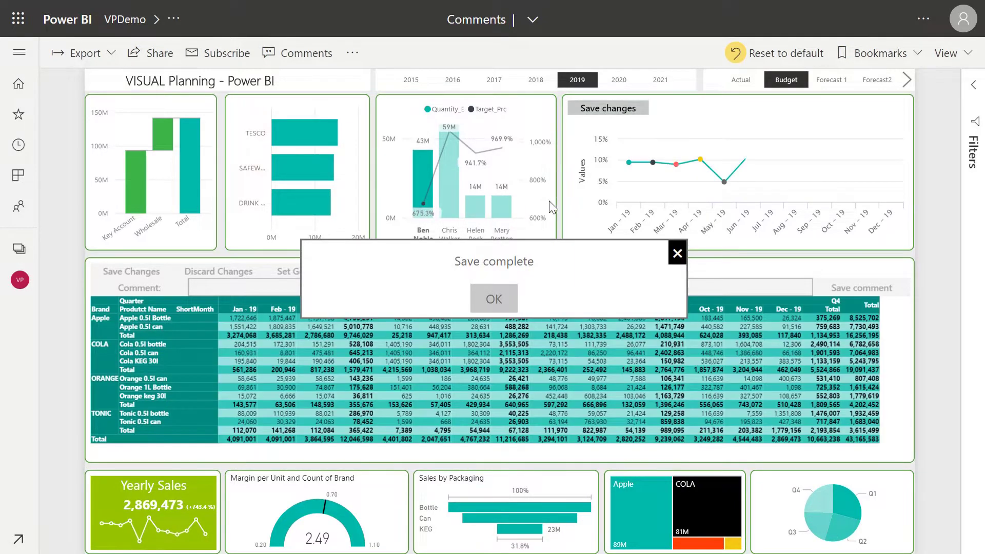
# Close the Save complete confirmation with OK
pyautogui.click(493, 298)
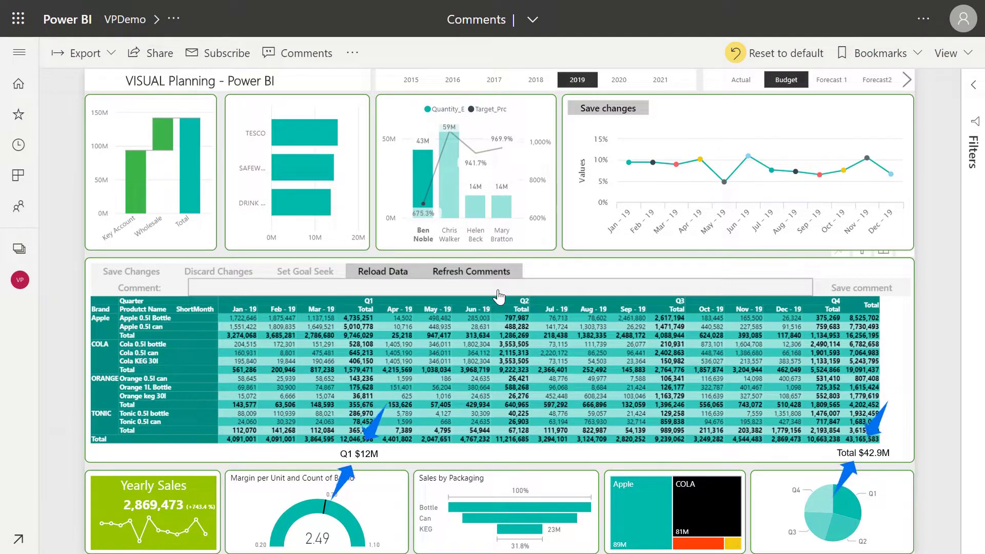